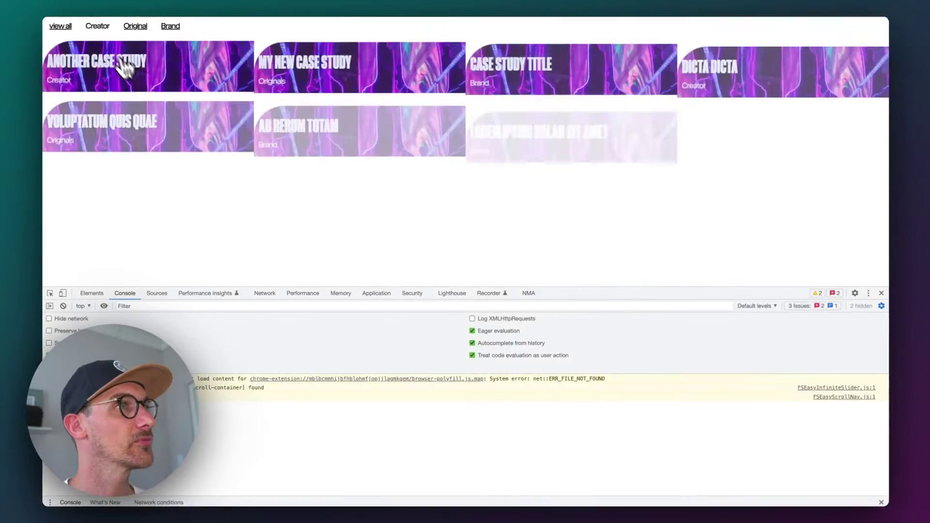
- Filter the live Case Studies grid by Creator, Original, Brand and Creator, then show all again
left_click(95, 27)
left_click(187, 35)
left_click(245, 35)
left_click(172, 36)
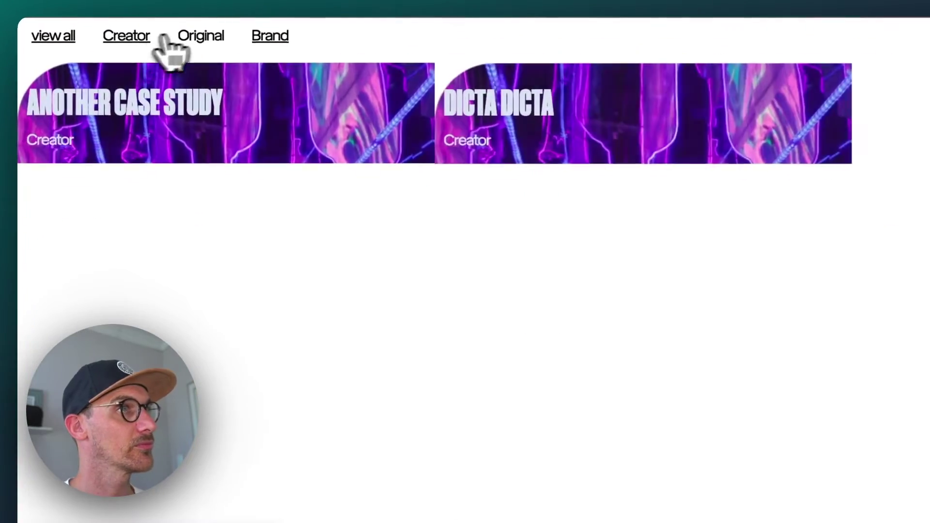
left_click(125, 40)
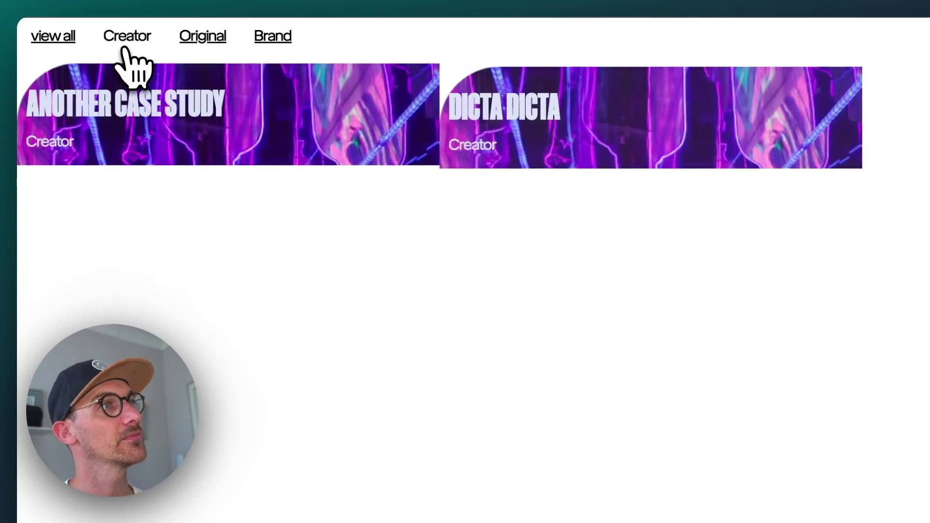
left_click(56, 41)
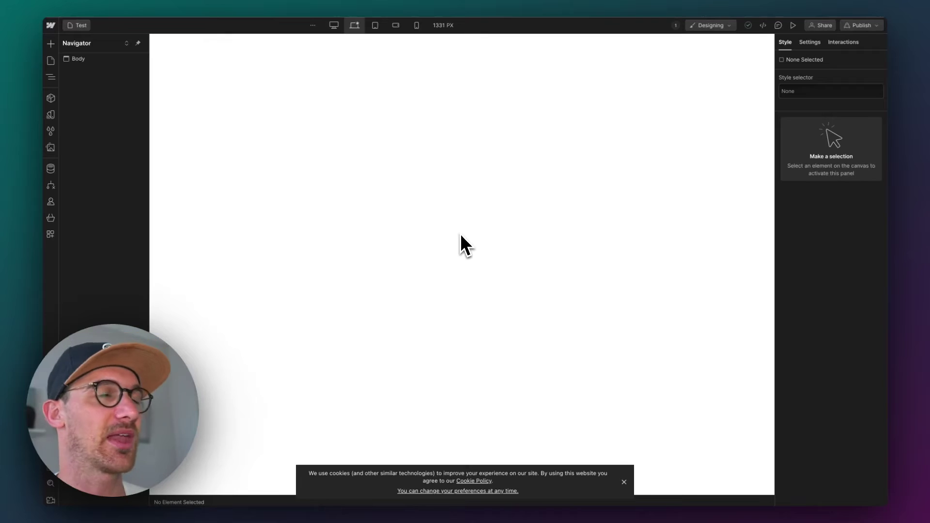
key("super+Tab")
key("super+Tab")
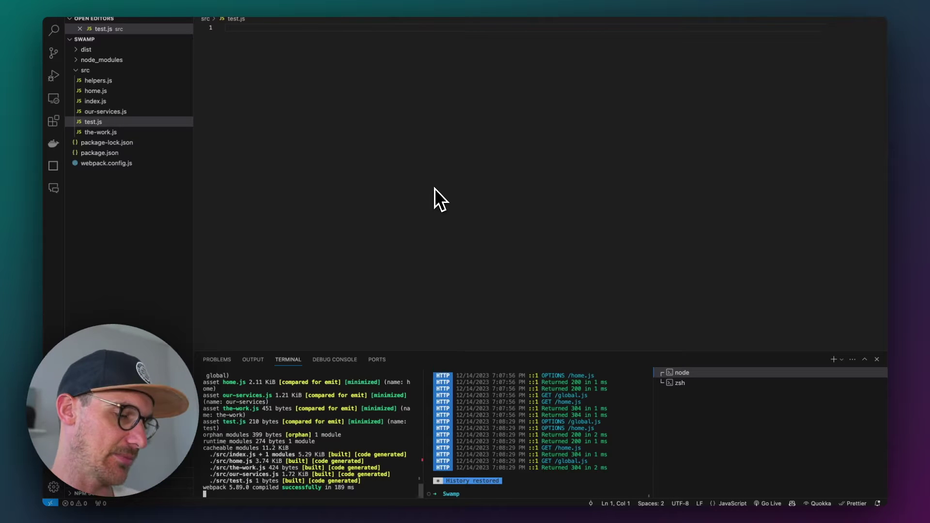
key("super+Tab")
key("super+Tab")
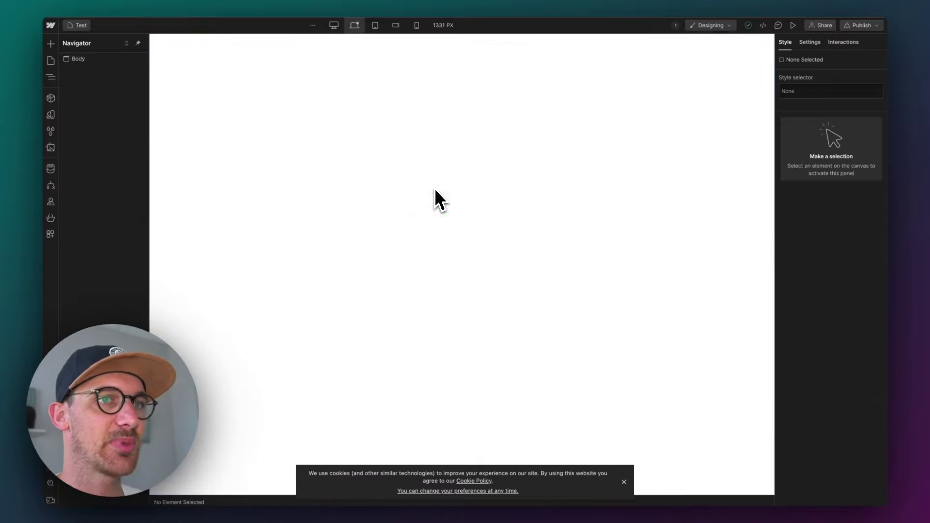
- Change the Test page's before-body script src from home.js to test.js
left_click(296, 140)
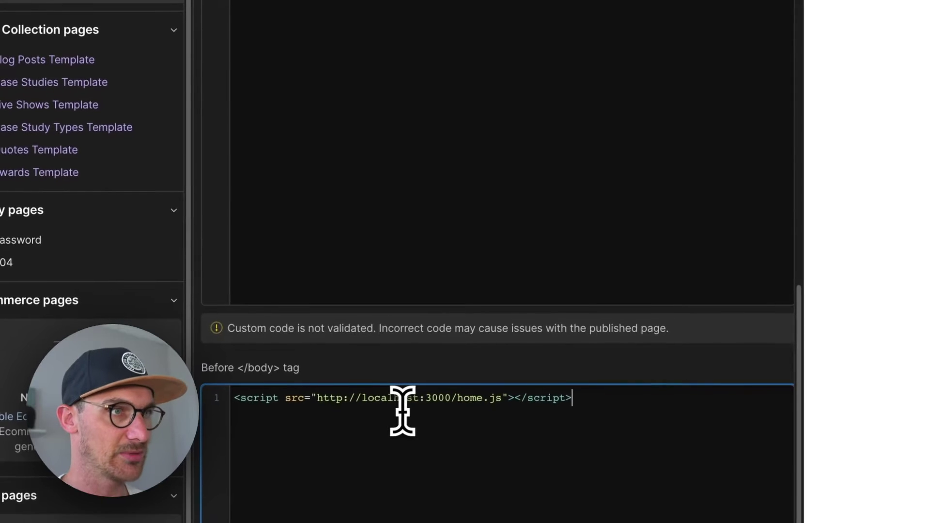
key("Left")
key("Left")
key("Left")
key("Left")
key("Left")
key("Left")
key("Left")
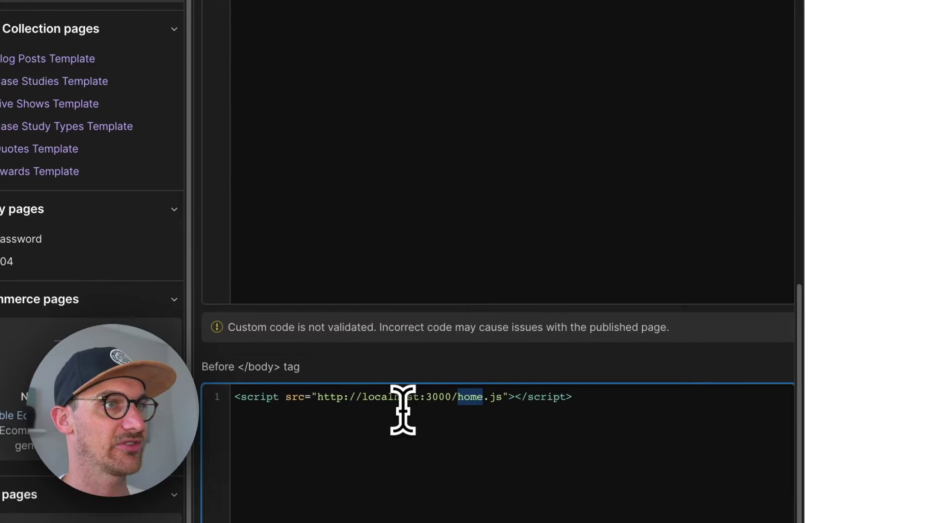
type("test")
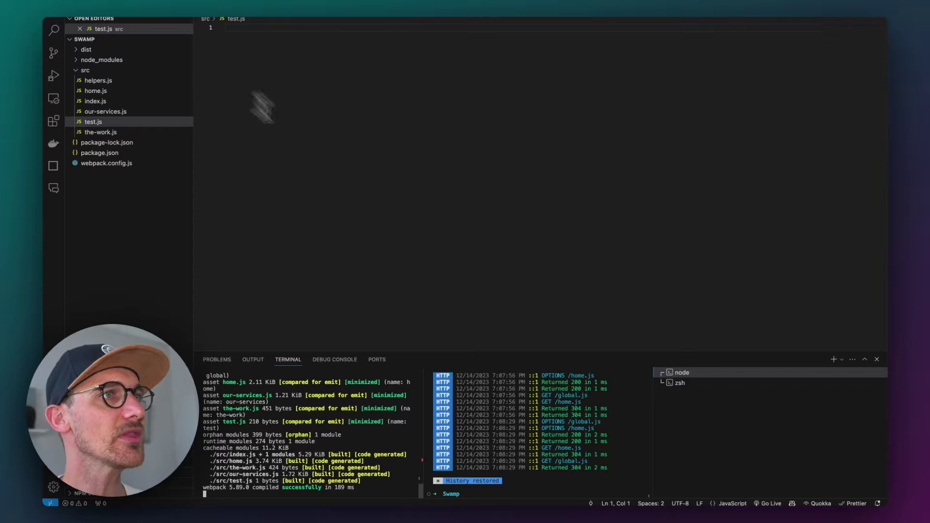
left_click(364, 194)
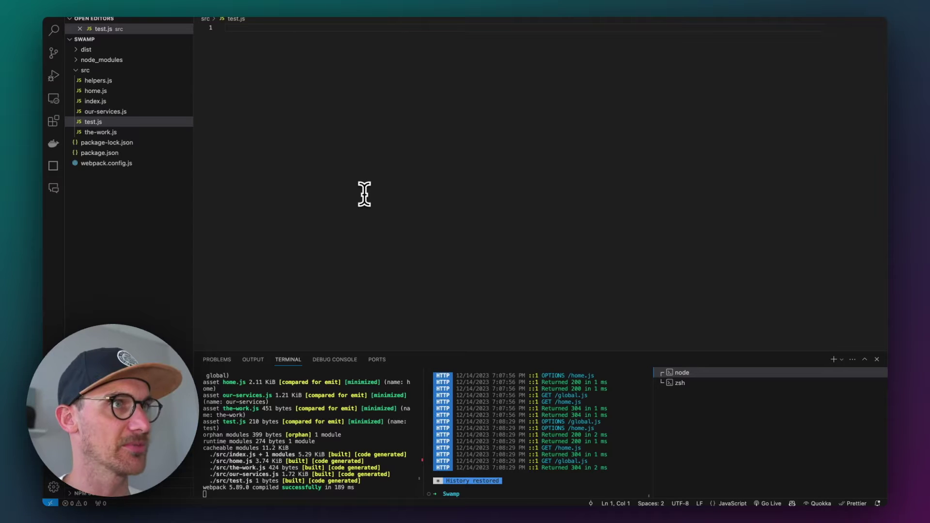
- Add console.log('test page') to test.js, save it, and restart the server with npx serve dist
type("console.log")
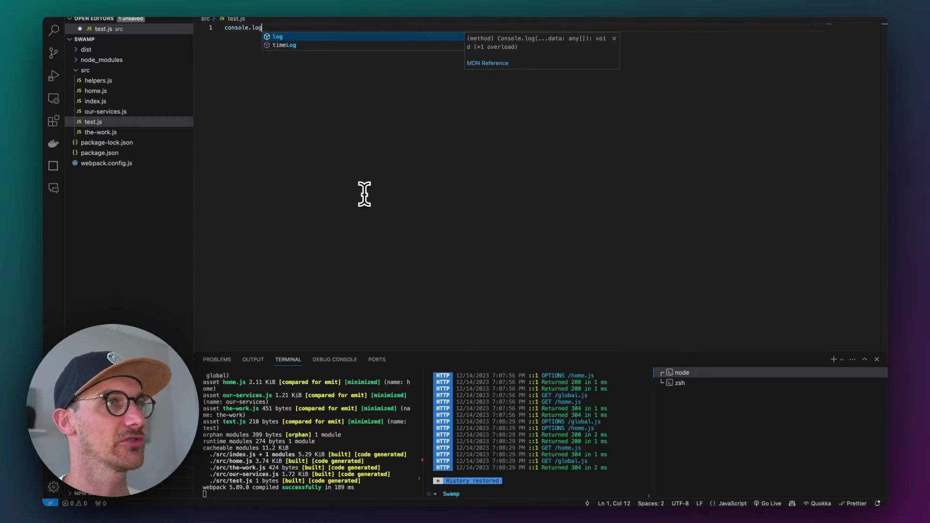
type("('test pag")
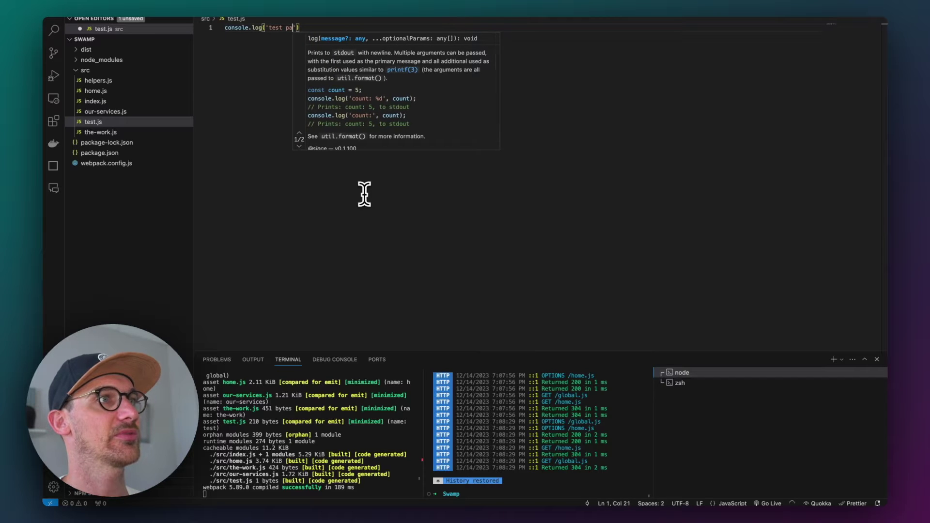
type("e'")
key("cmd+s")
left_click(566, 484)
key("ctrl+c")
type("npm")
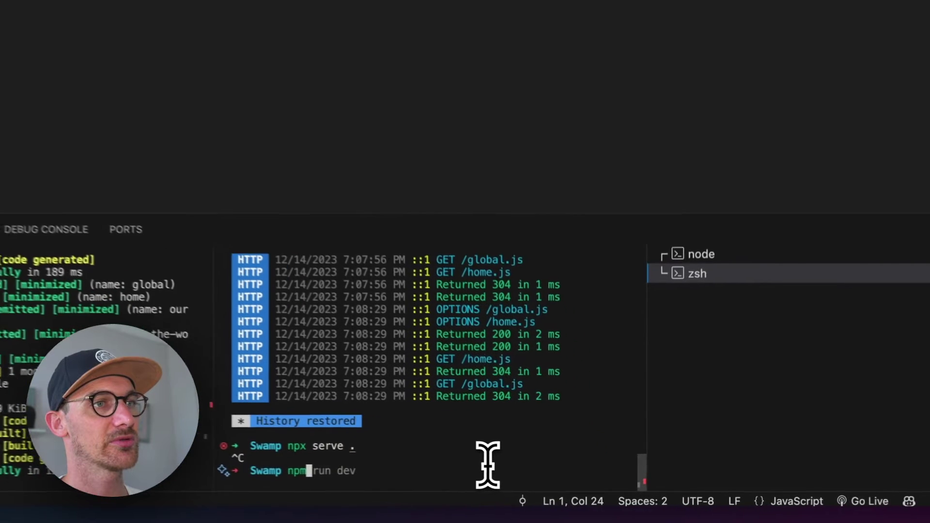
key("BackSpace")
type("x serve")
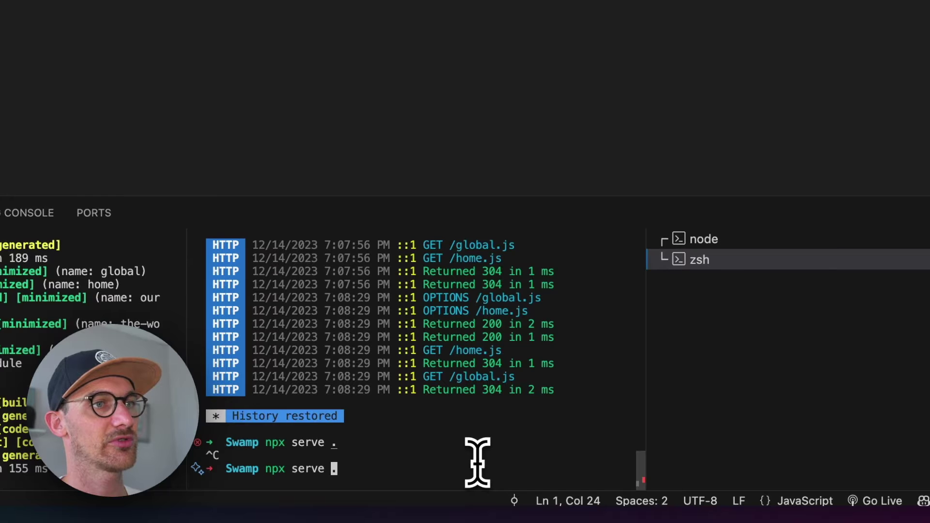
type("dist")
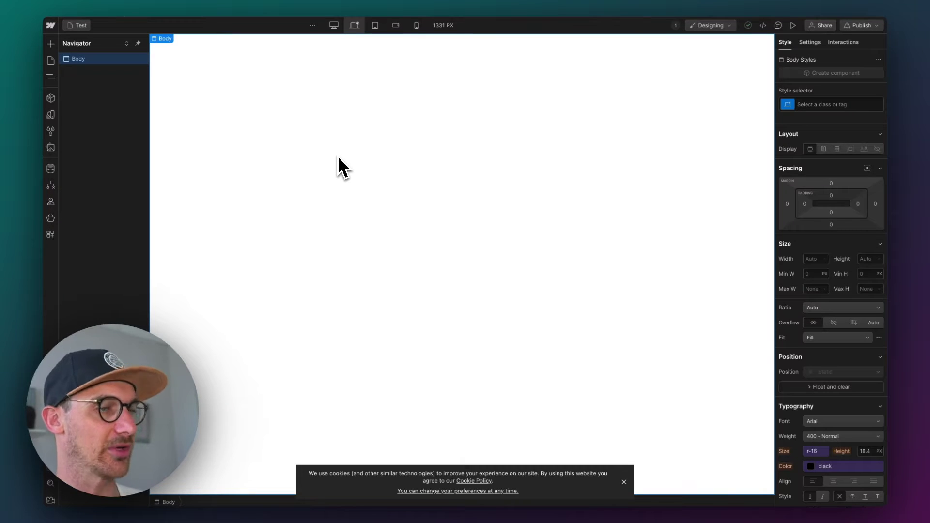
- Insert a Collection List on the Test page and choose Case Studies as its source
key("ctrl+k")
type("col")
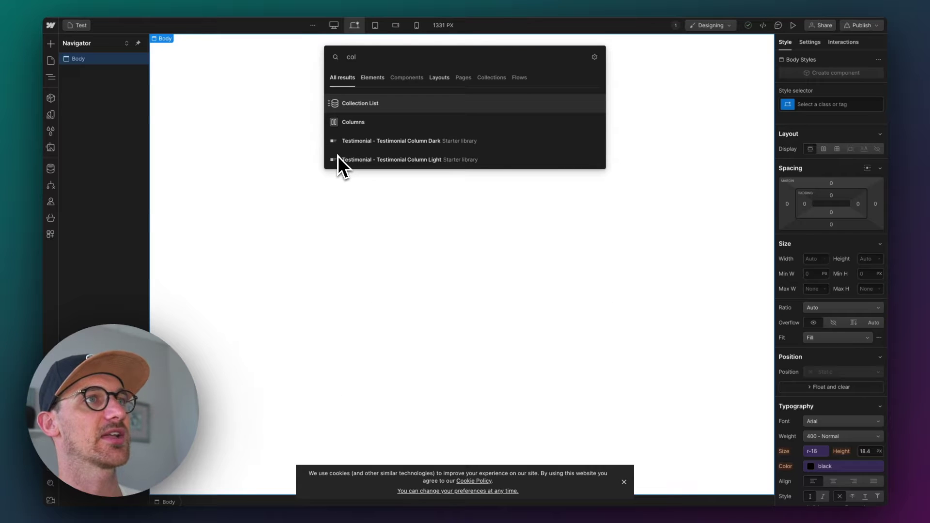
key("Return")
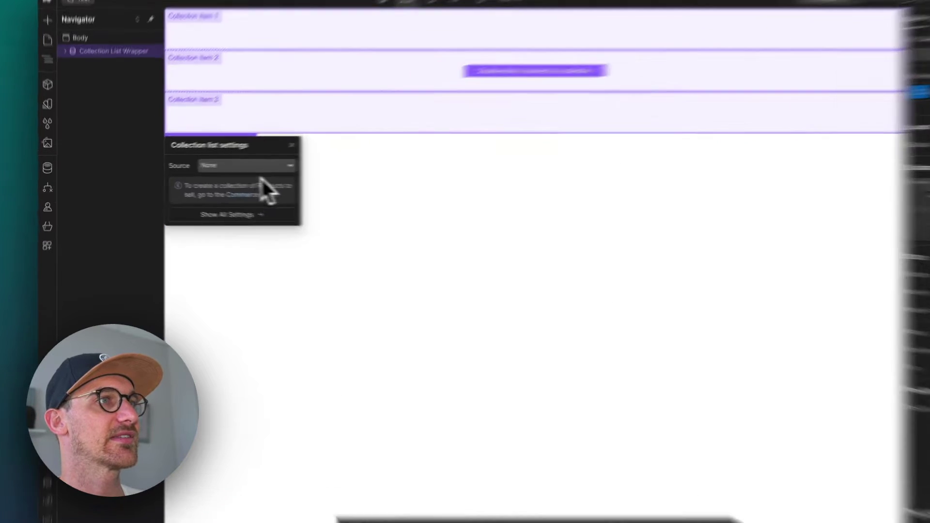
left_click(230, 168)
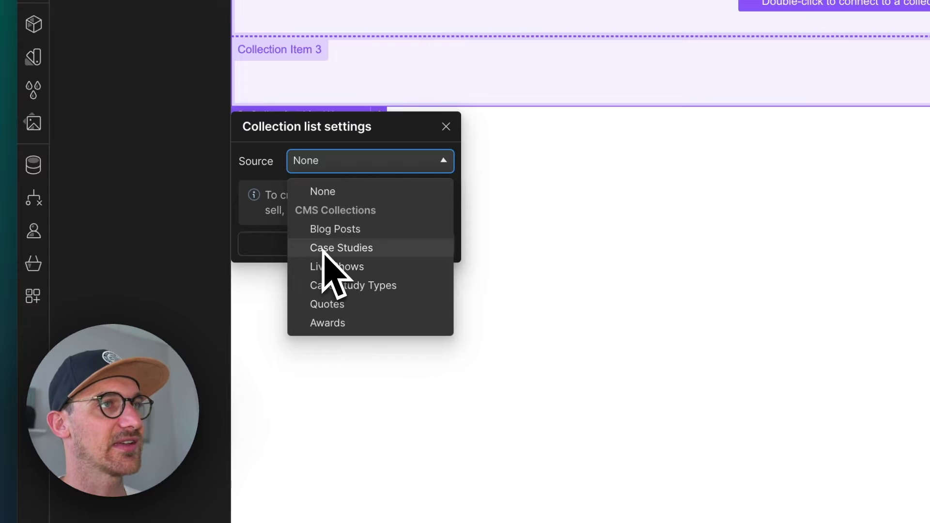
left_click(323, 249)
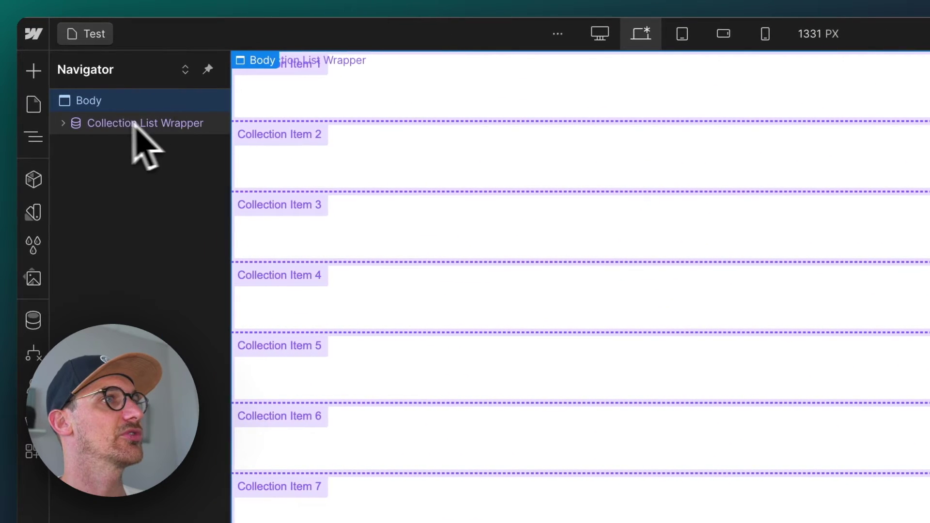
- Add a heading and a paragraph inside the Collection Item
left_click(63, 123)
left_click(75, 145)
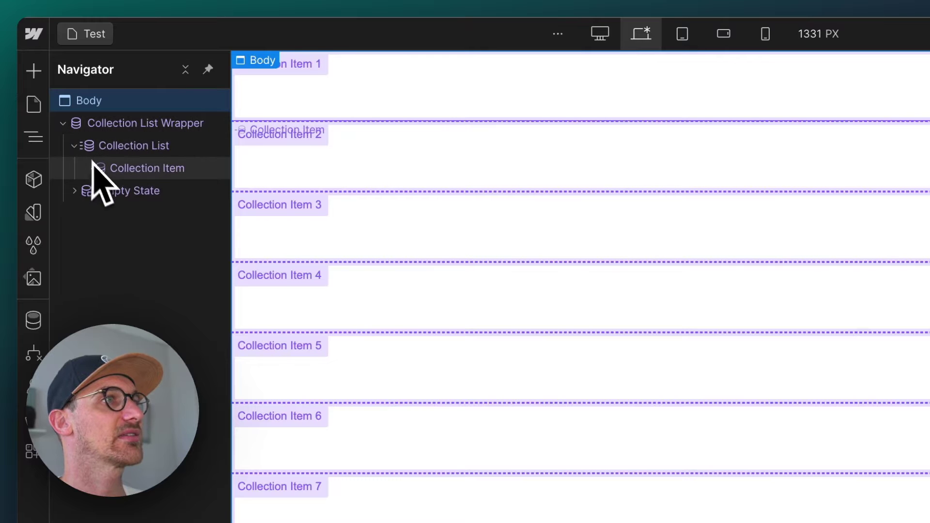
left_click(97, 168)
key("ctrl+k")
type("head")
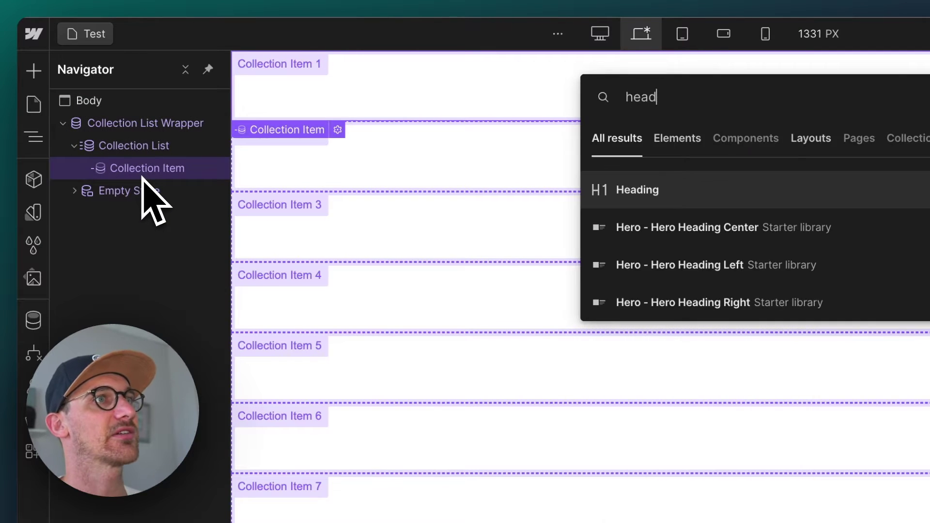
key("Return")
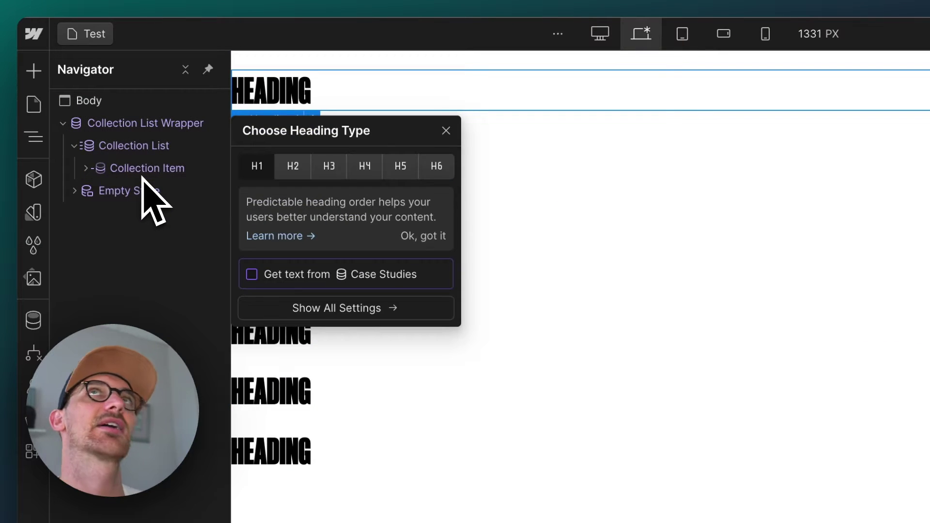
key("ctrl+k")
type("para")
key("Return")
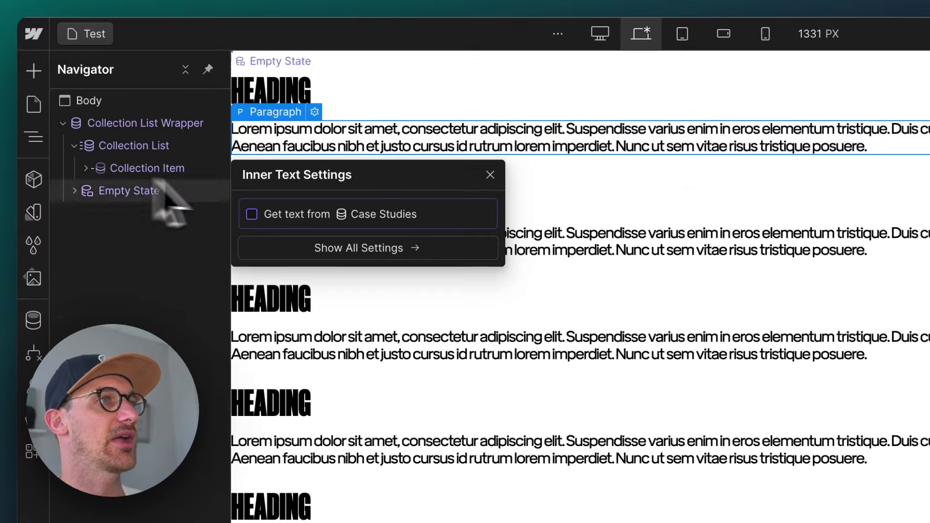
- Bind the paragraph text to the Case Studies Short type field
left_click(251, 201)
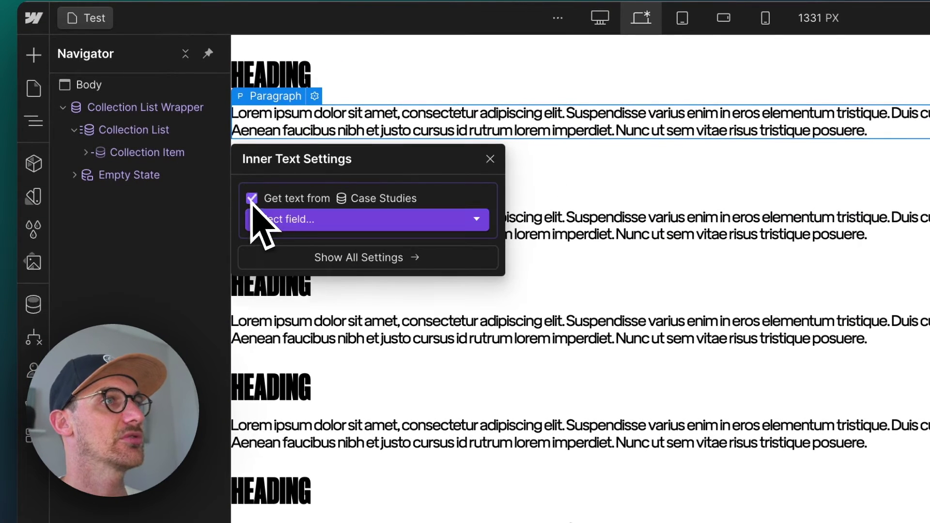
left_click(297, 220)
scroll(360, 334, "down", 5)
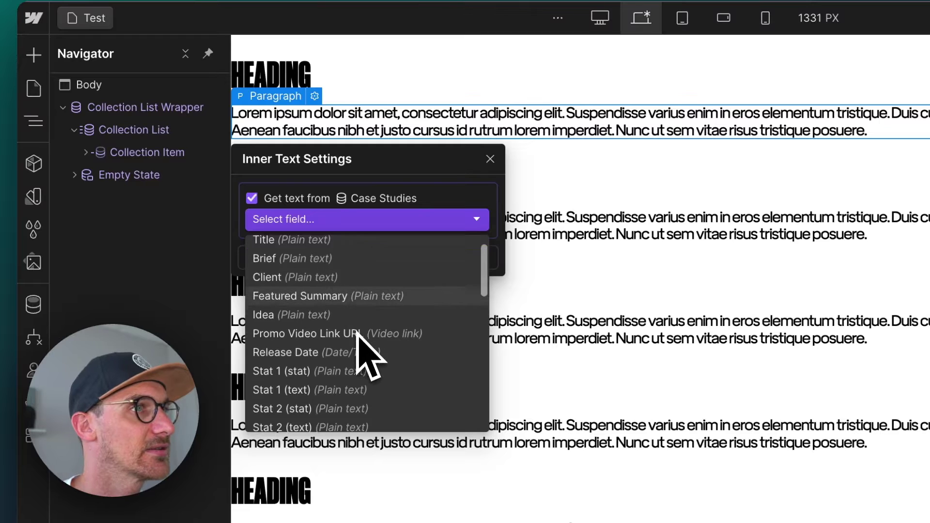
scroll(357, 334, "down", 5)
scroll(357, 334, "up", 1)
scroll(357, 334, "down", 1)
scroll(357, 334, "down", 1)
scroll(329, 363, "up", 4)
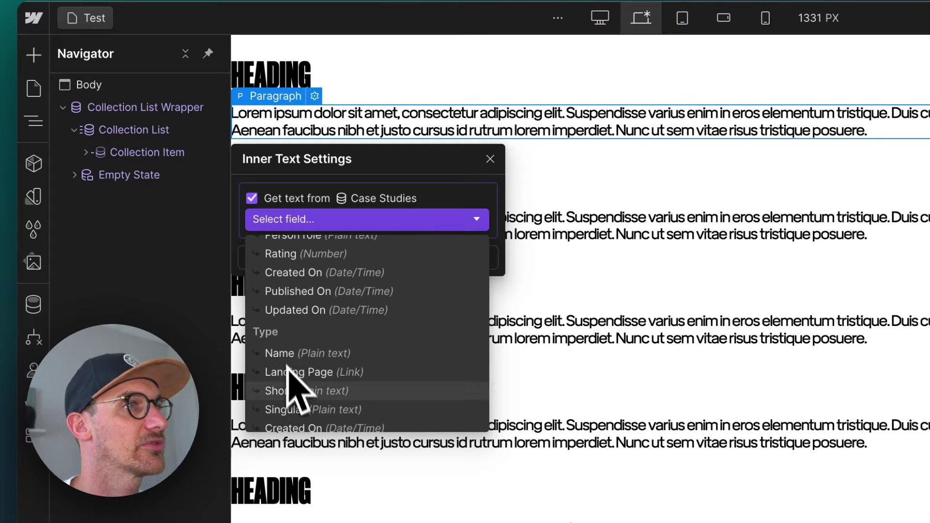
left_click(292, 390)
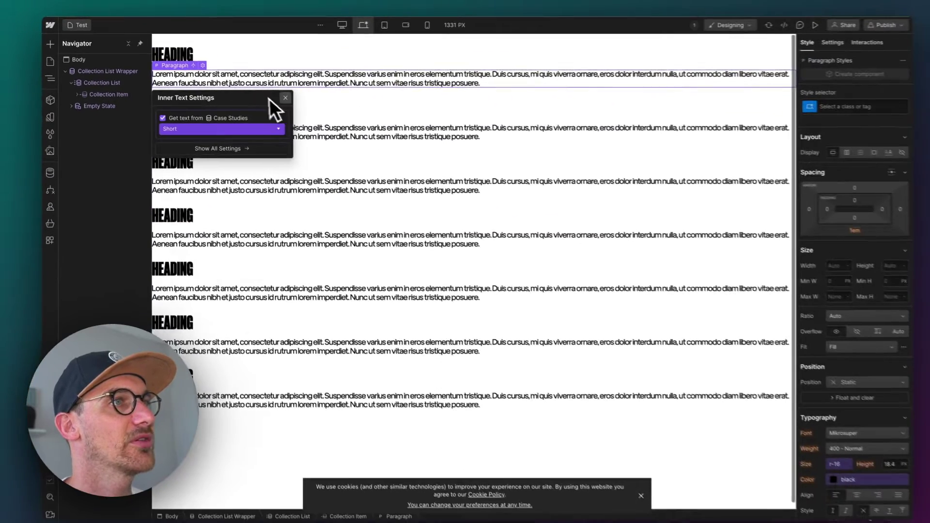
left_click(280, 96)
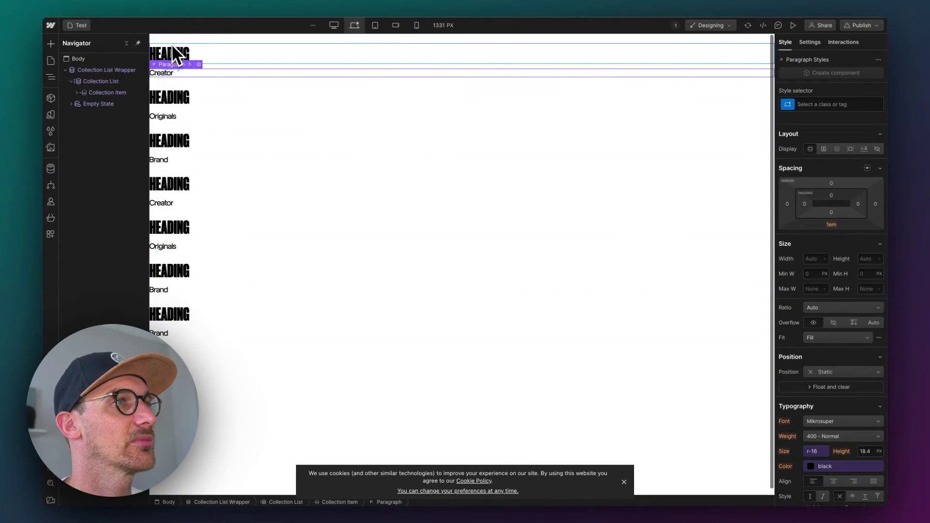
- Bind the heading text to the Case Studies Title field
left_click(176, 60)
left_click(190, 69)
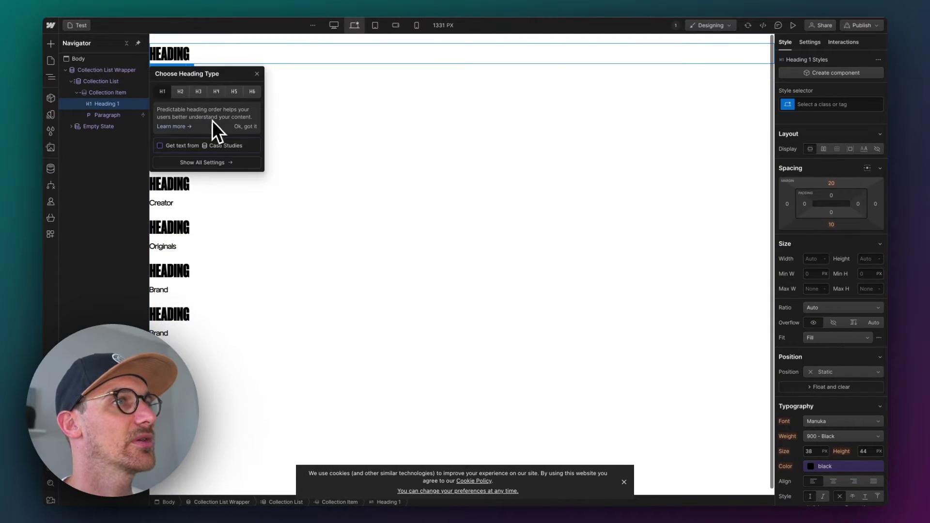
left_click(161, 146)
left_click(174, 156)
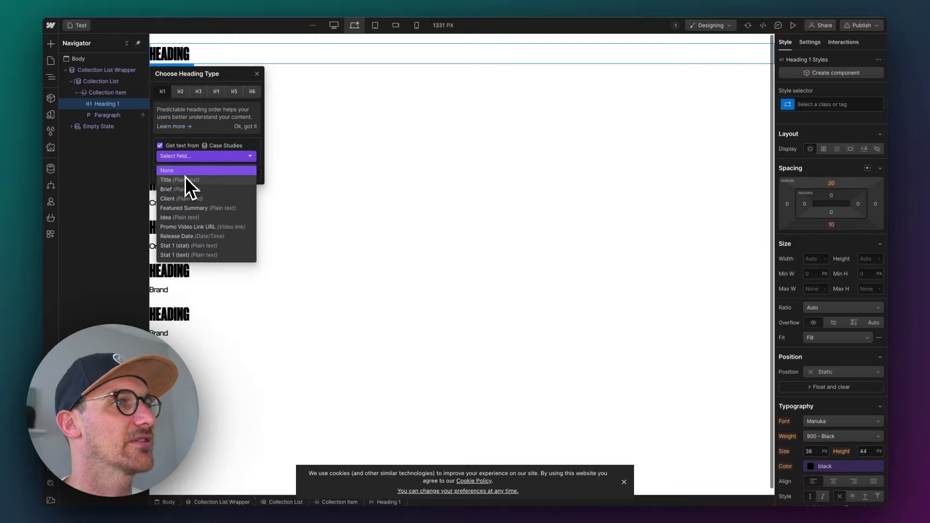
left_click(185, 179)
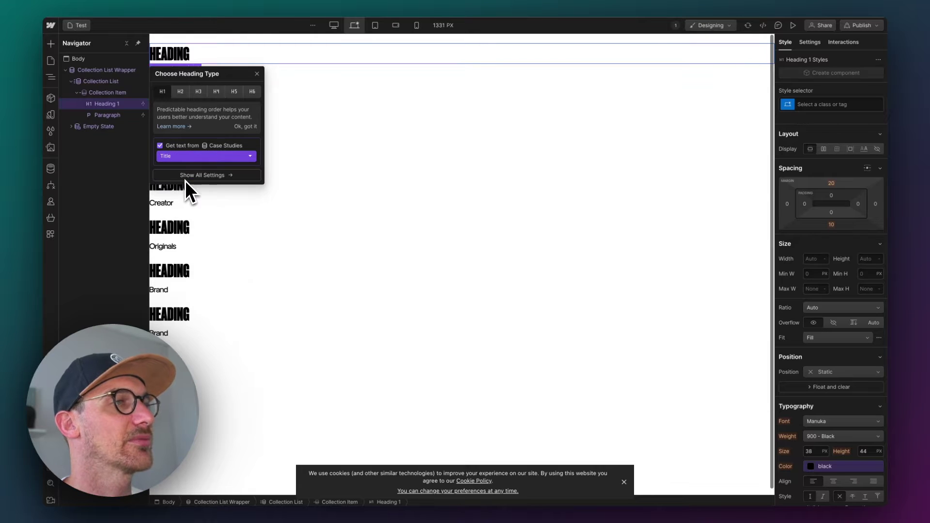
left_click(256, 74)
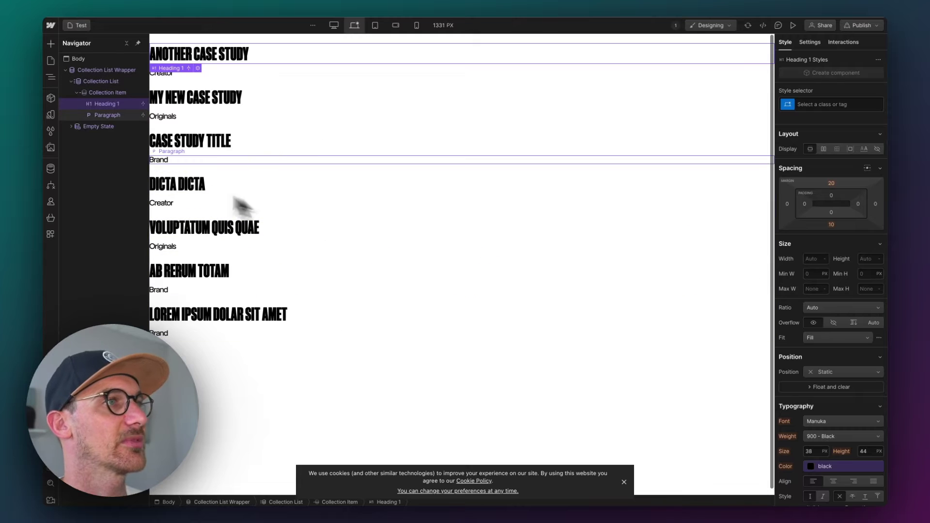
left_click(50, 169)
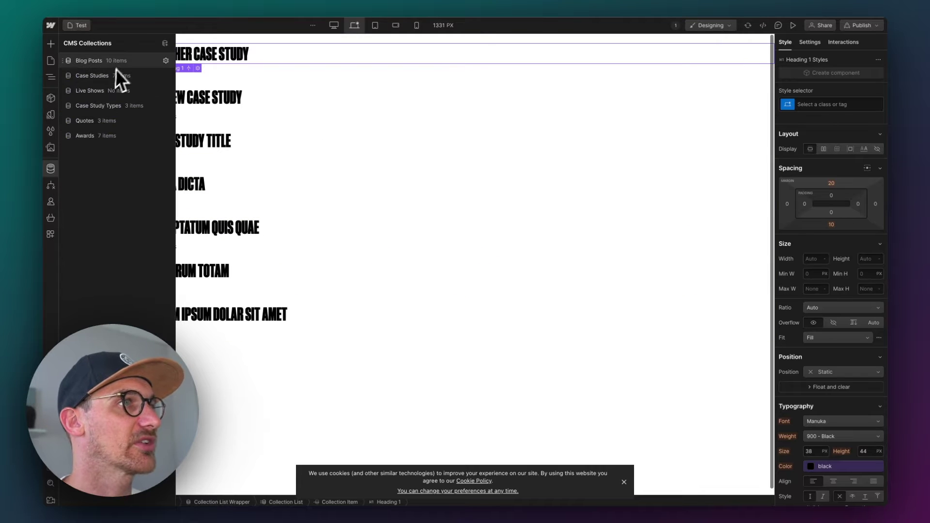
left_click(114, 76)
left_click(118, 106)
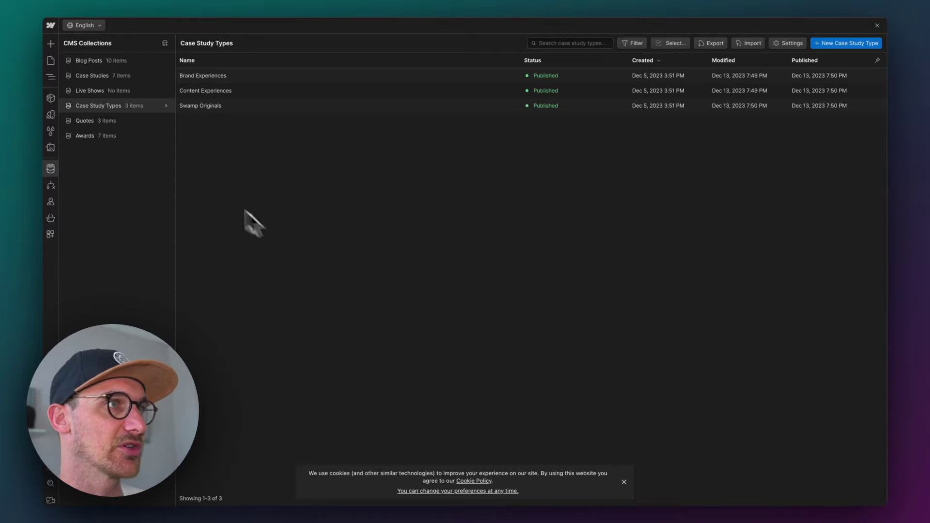
left_click(107, 77)
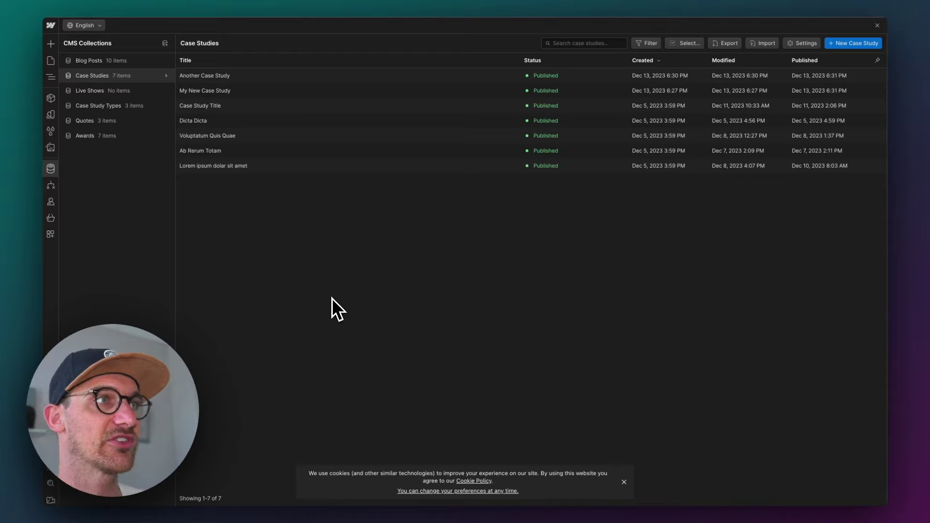
left_click(242, 78)
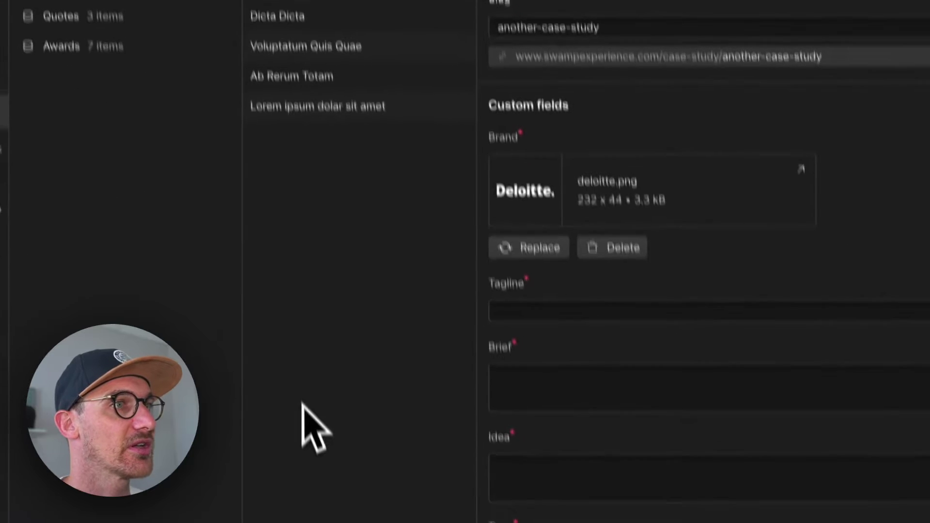
scroll(629, 349, "down", 5)
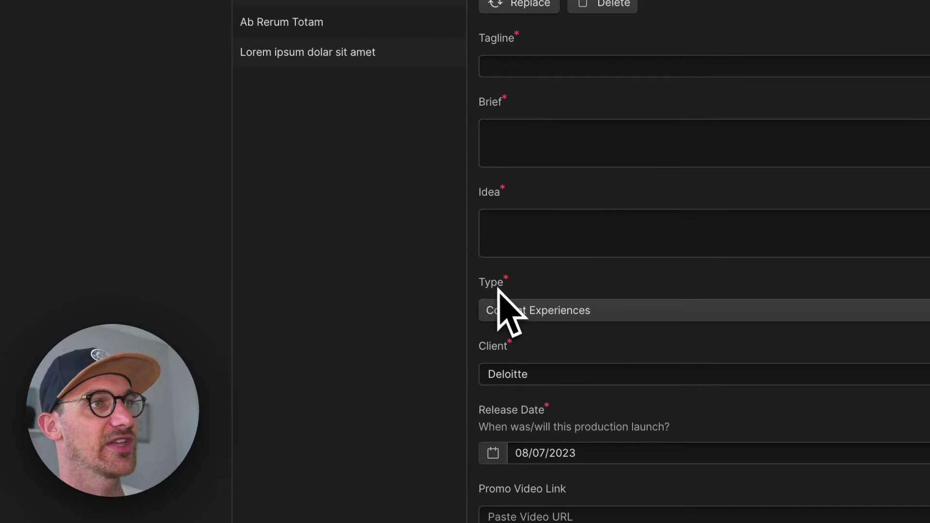
left_click(838, 41)
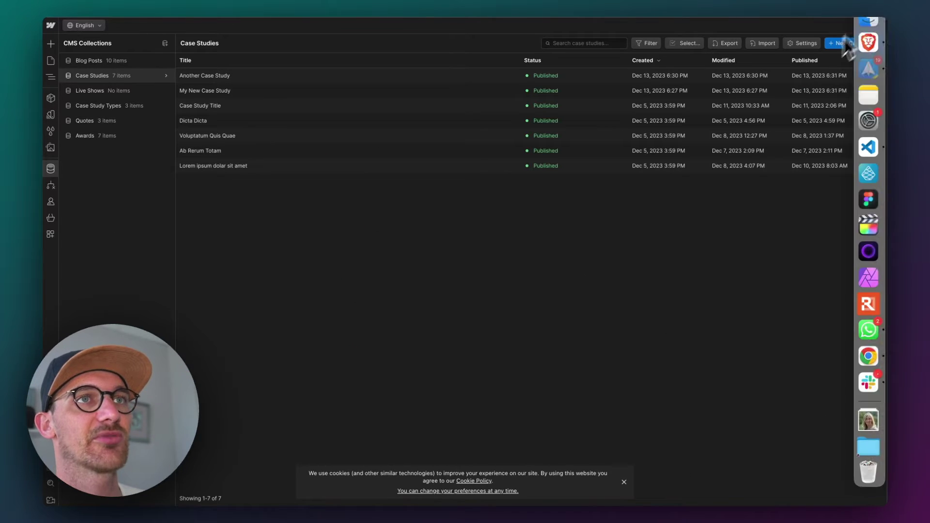
left_click(876, 26)
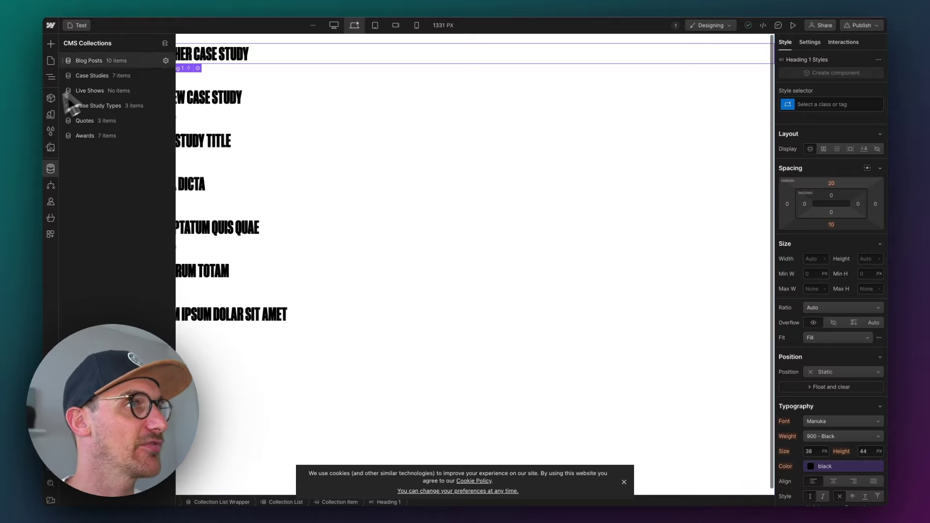
- Set the Collection List layout to four columns
left_click(255, 128)
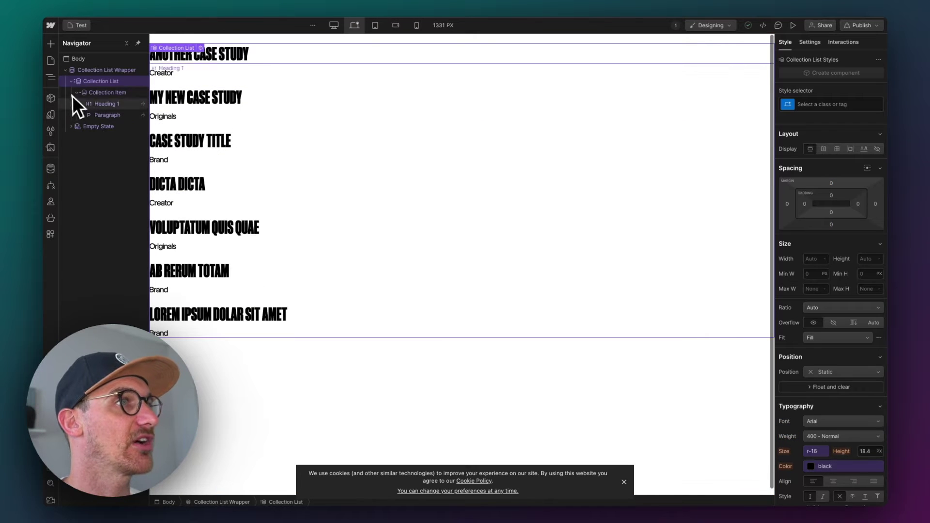
key("d")
left_click(831, 253)
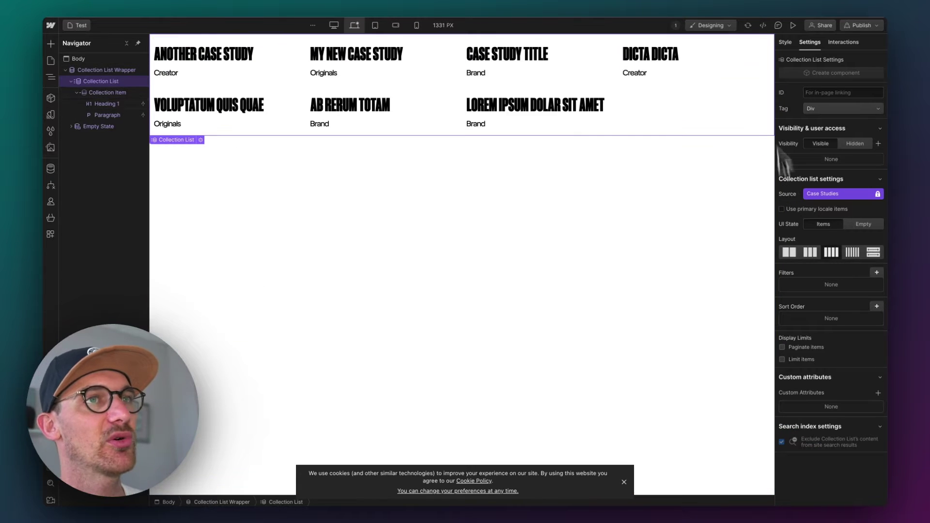
- Give the Collection Item its Thumbnail Image as a CMS background image
left_click(114, 92)
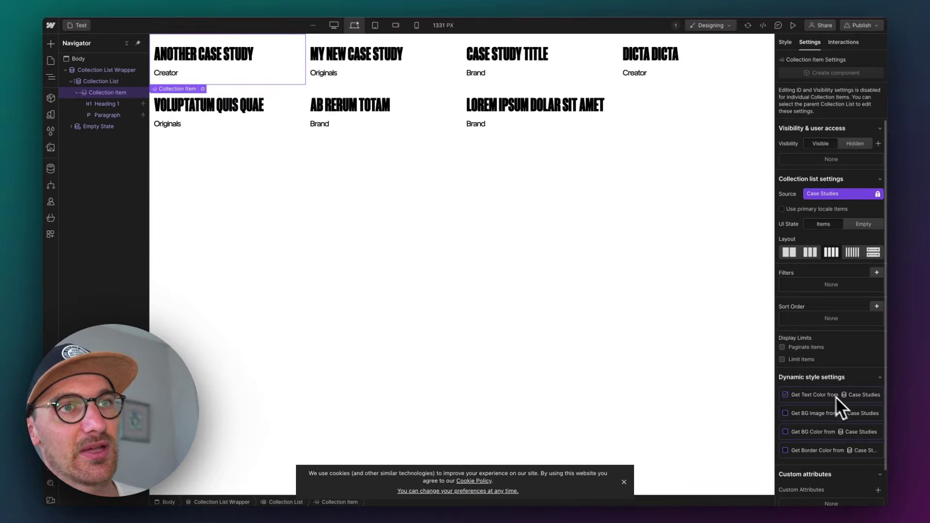
left_click(785, 413)
left_click(806, 424)
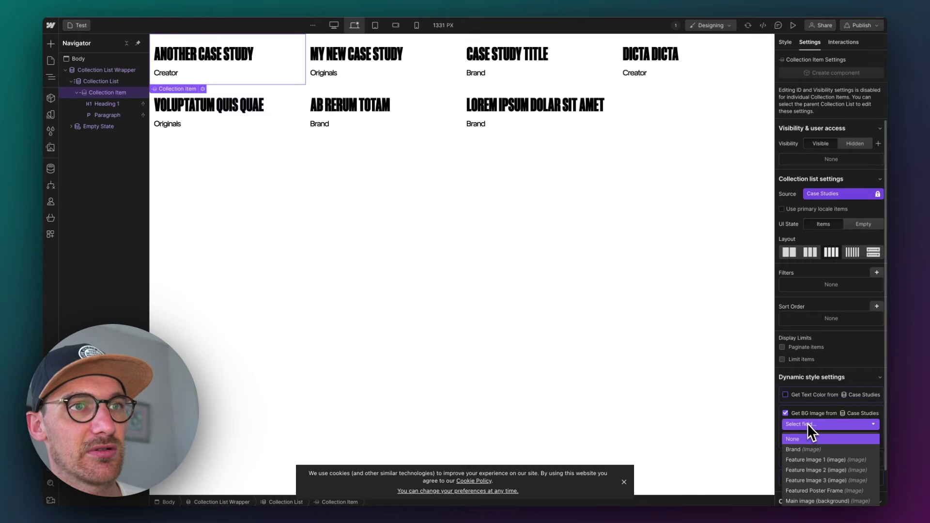
scroll(822, 455, "down", 3)
left_click(822, 461)
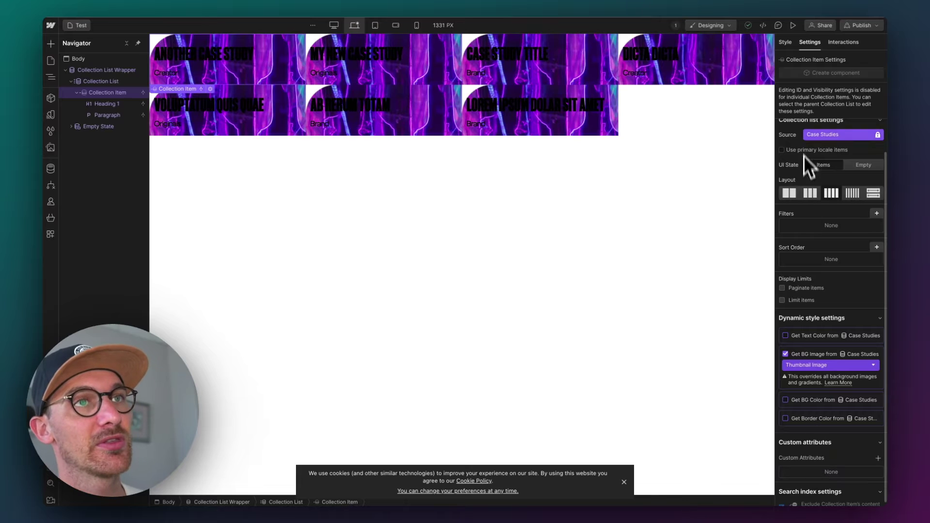
left_click(785, 43)
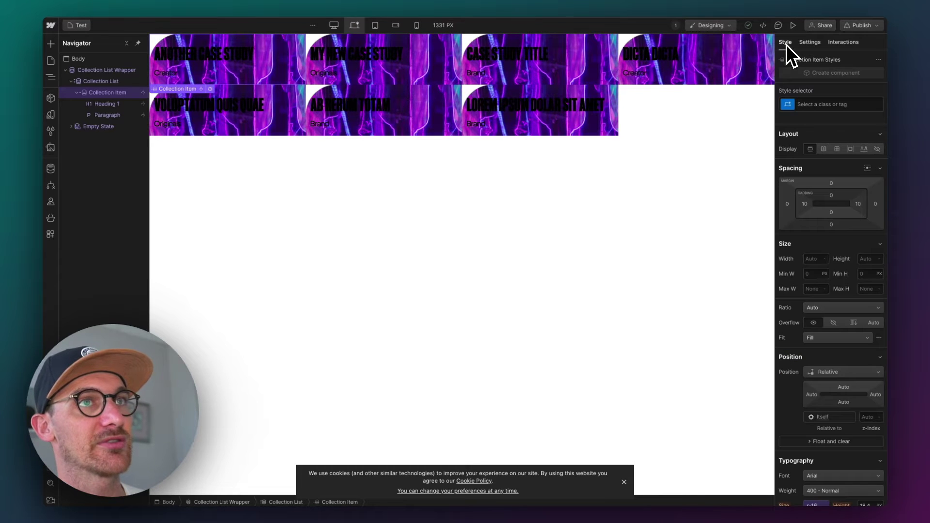
- Set the Collection Item's typography colour to the grey variable
scroll(825, 379, "down", 5)
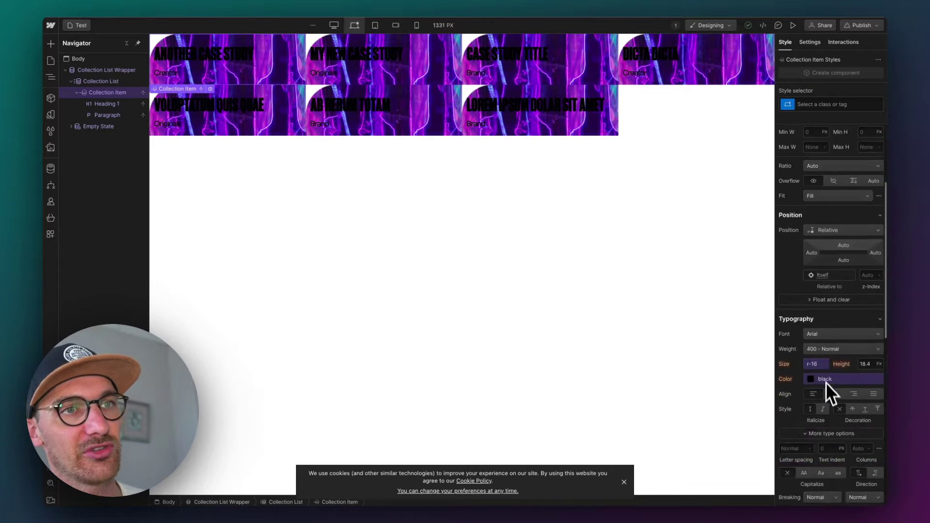
left_click(818, 305)
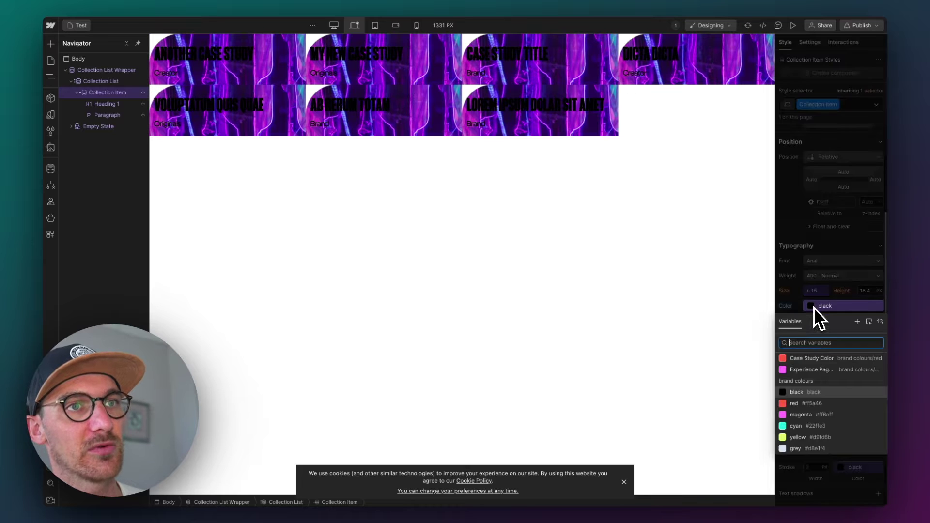
left_click(794, 449)
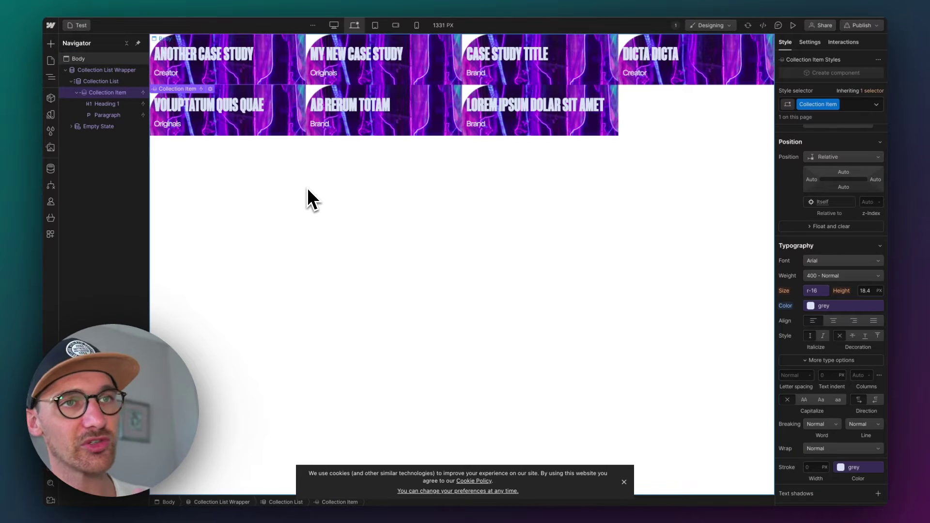
- Add a data-category custom attribute to the Collection Item, valued from Type > Short
left_click(810, 43)
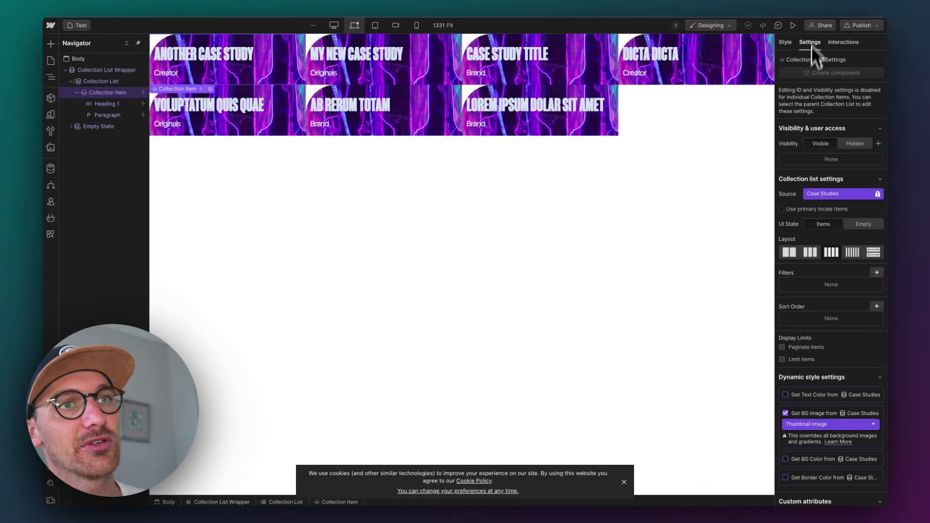
scroll(852, 431, "down", 3)
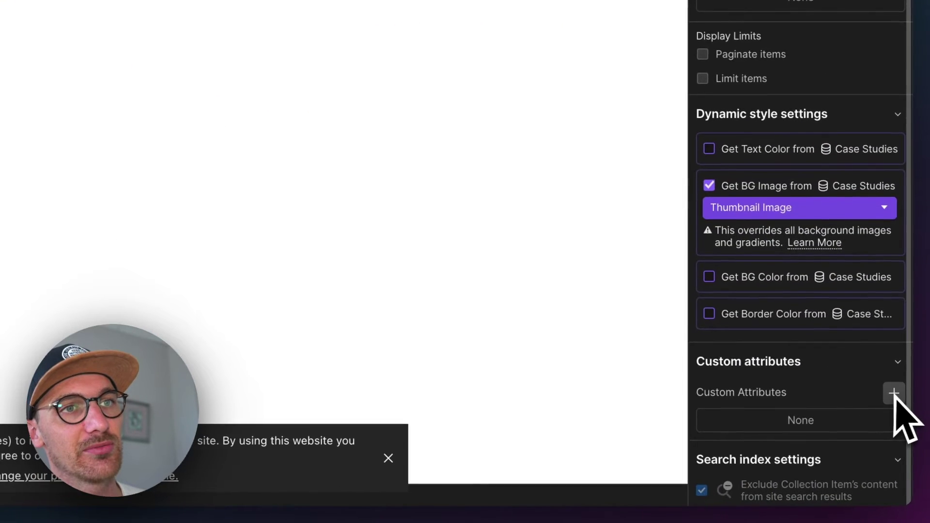
left_click(893, 394)
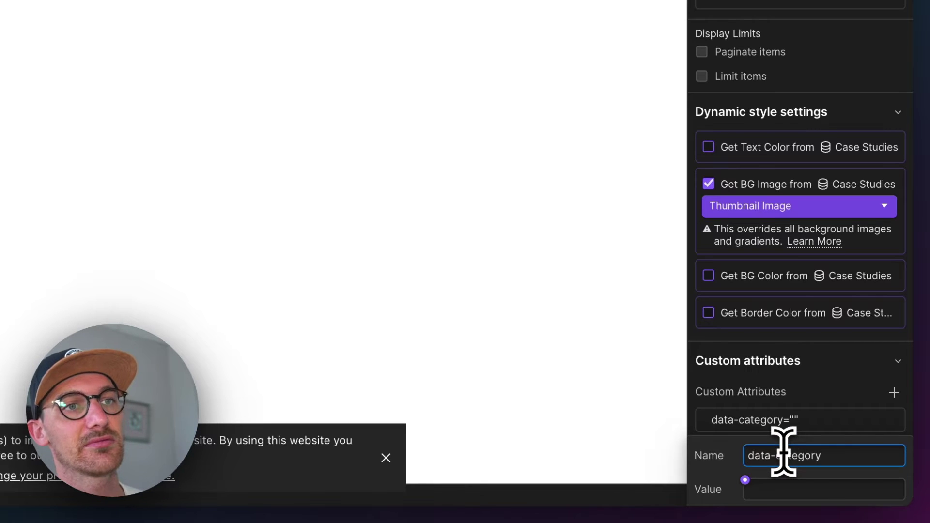
key("Tab")
left_click(745, 480)
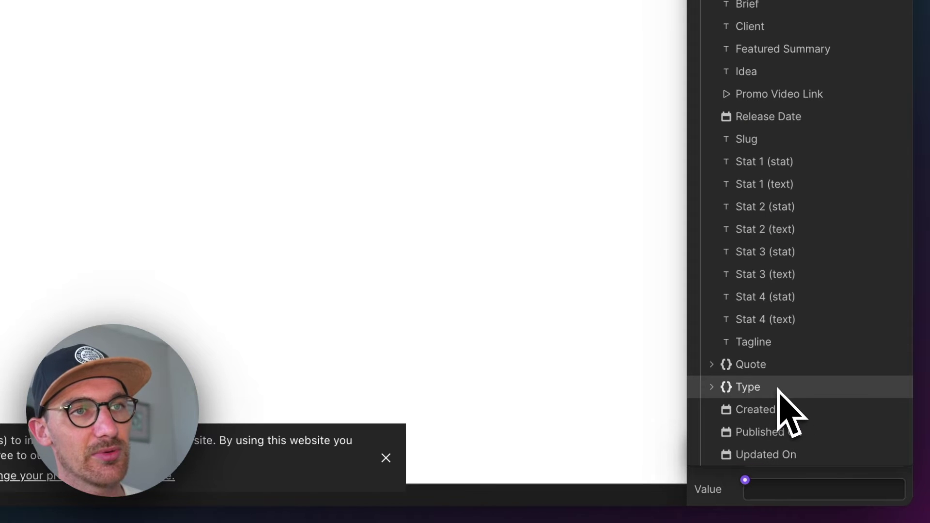
left_click(741, 387)
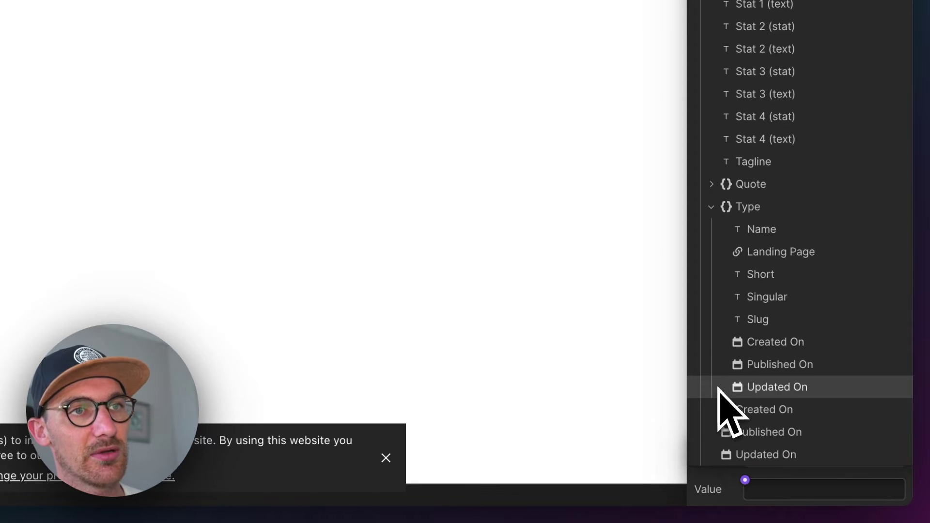
left_click(763, 273)
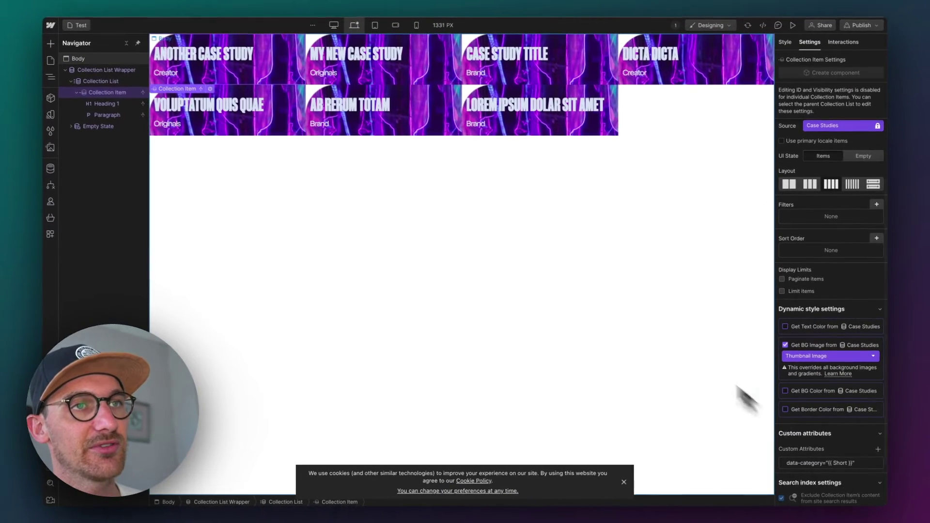
left_click(629, 291)
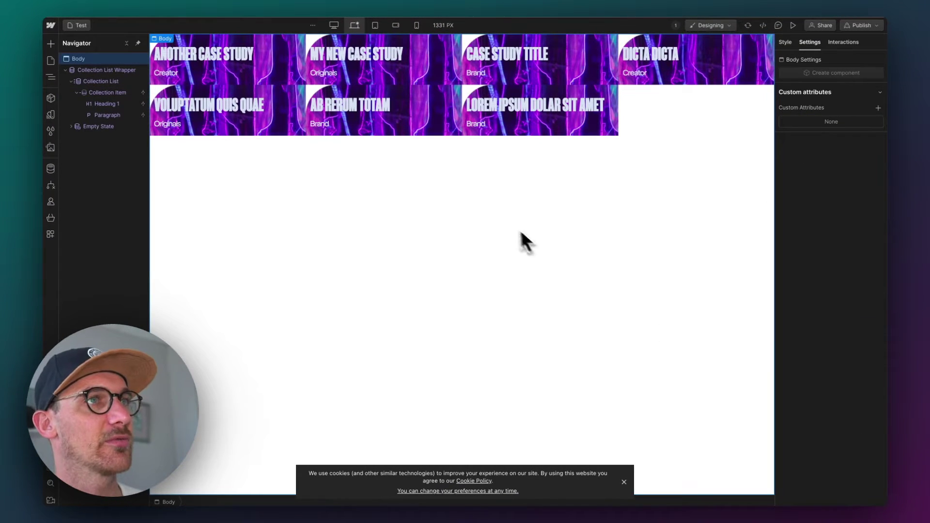